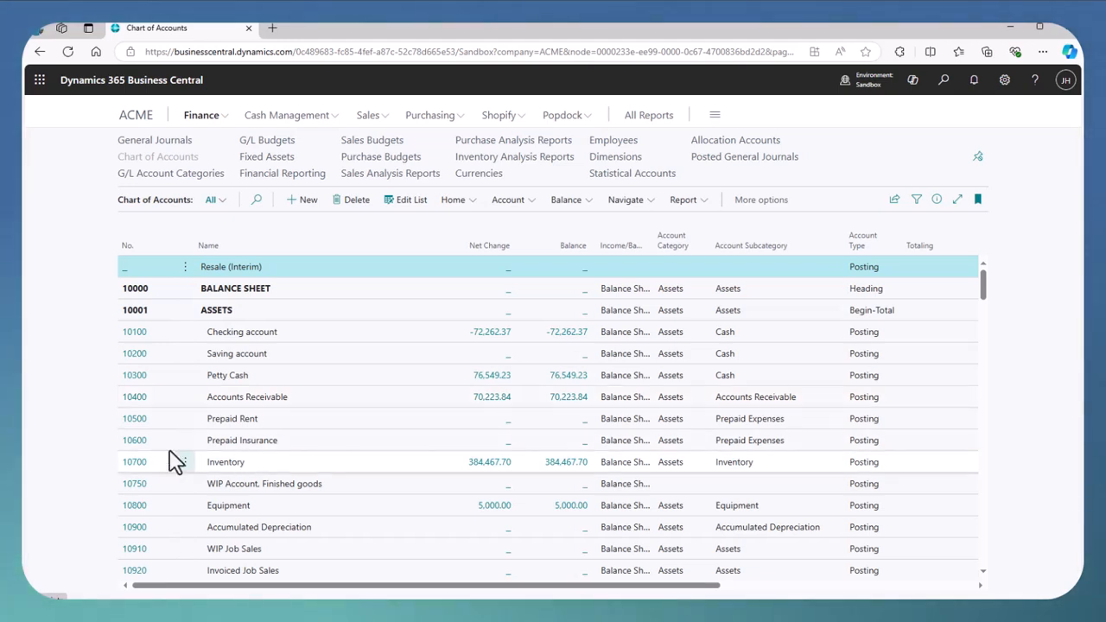
# Examine the whole chart of accounts, from the balance sheet accounts through income, cost of goods sold and expenses
pyautogui.scroll(-2, 217, 424)
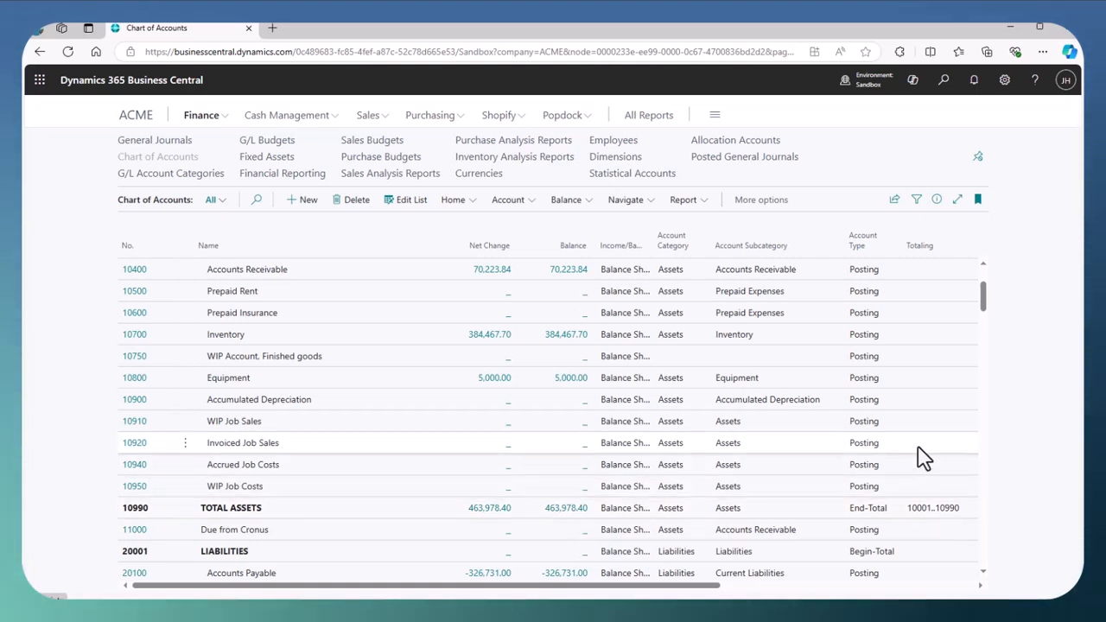
pyautogui.scroll(-3, 885, 434)
pyautogui.scroll(-5, 888, 437)
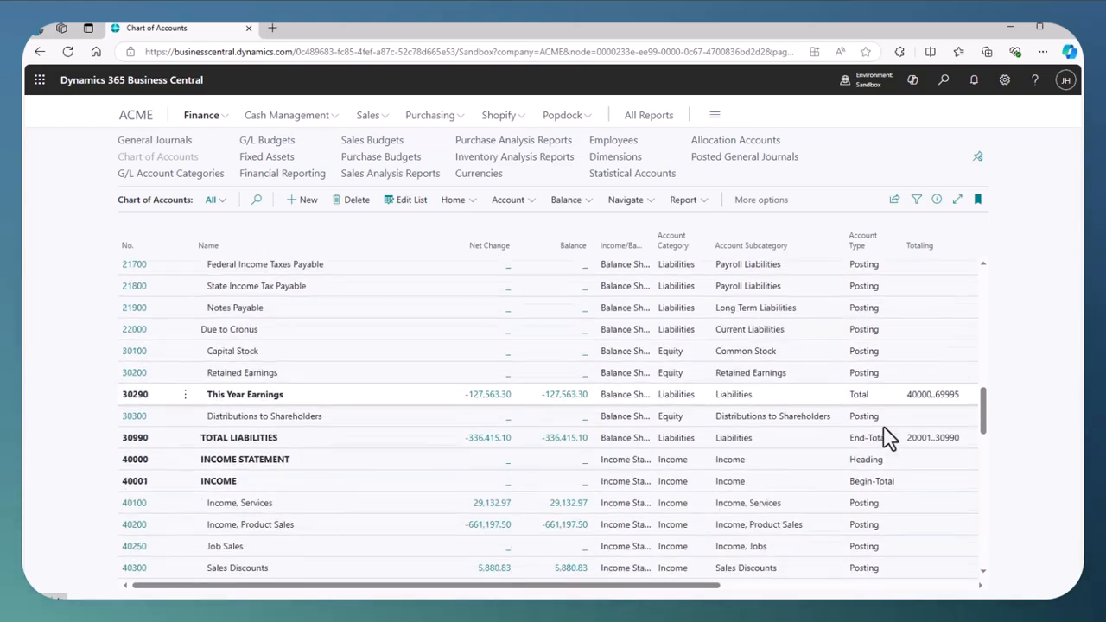
pyautogui.scroll(-3, 889, 439)
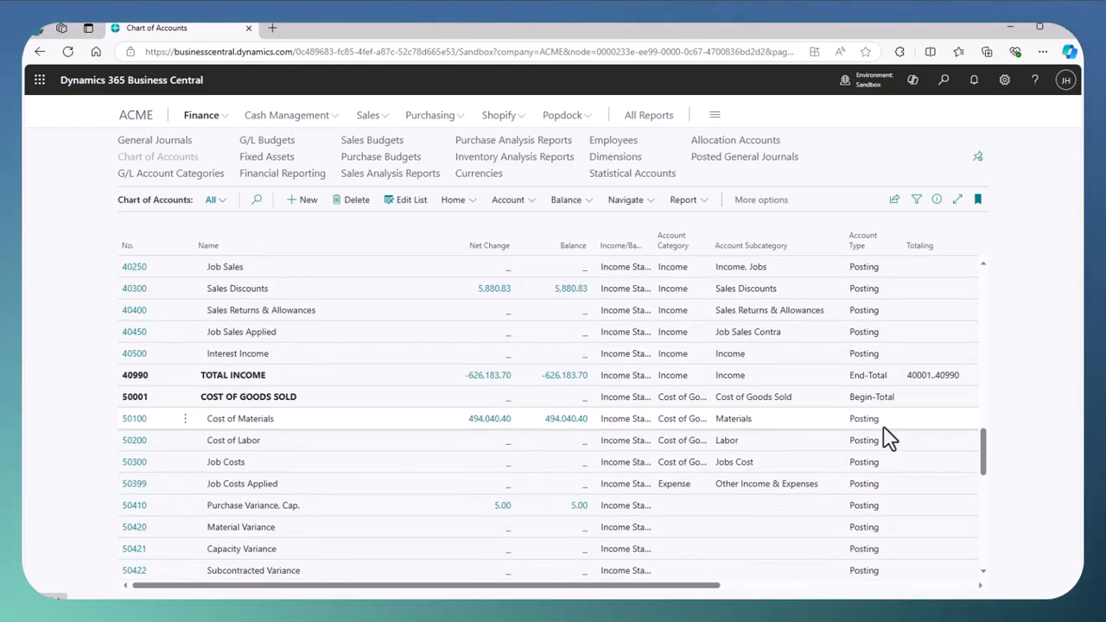
pyautogui.scroll(-6, 888, 439)
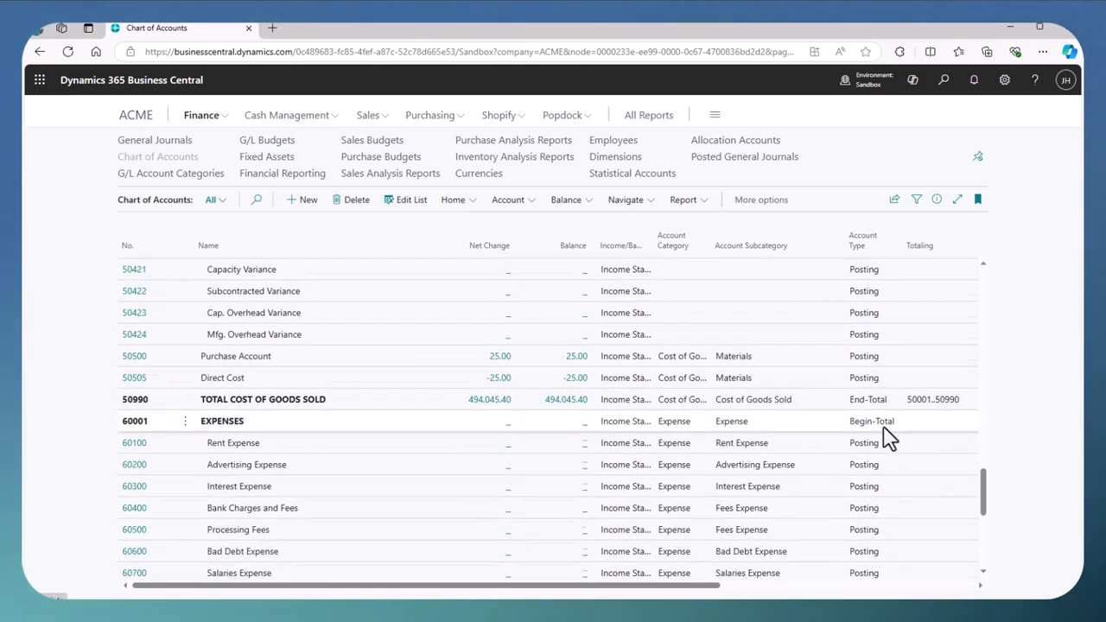
pyautogui.scroll(-3, 888, 439)
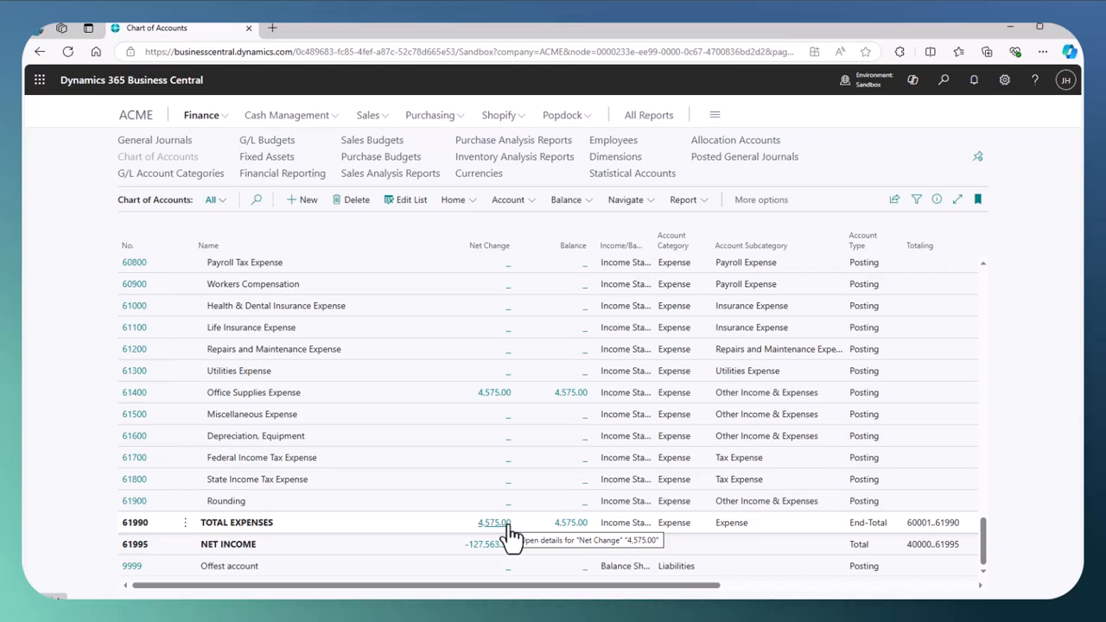
pyautogui.scroll(15, 511, 536)
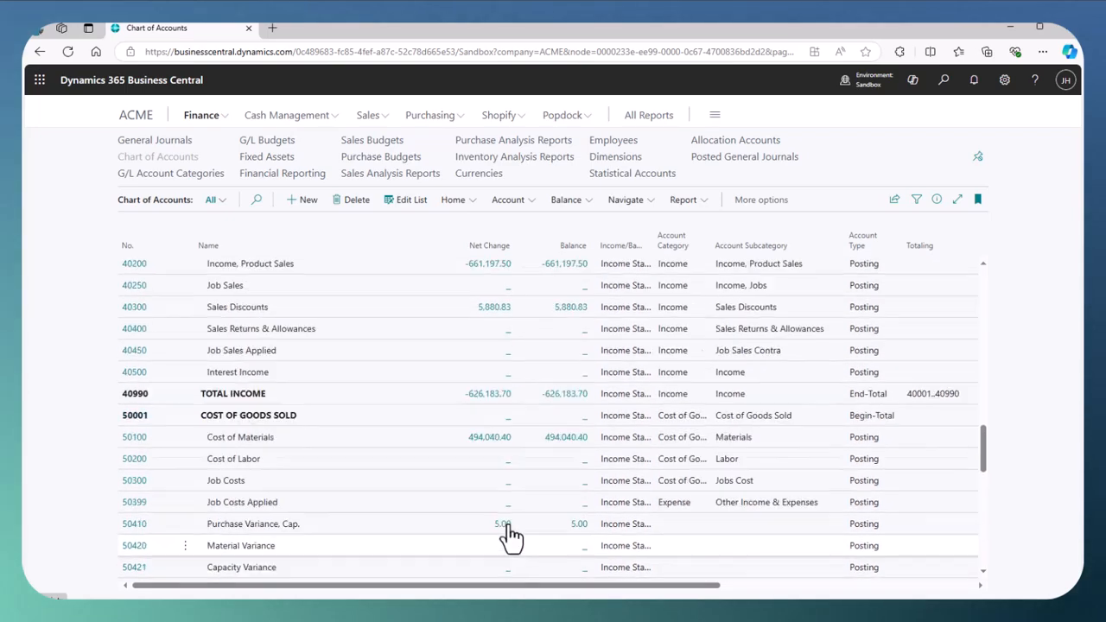
pyautogui.scroll(10, 512, 536)
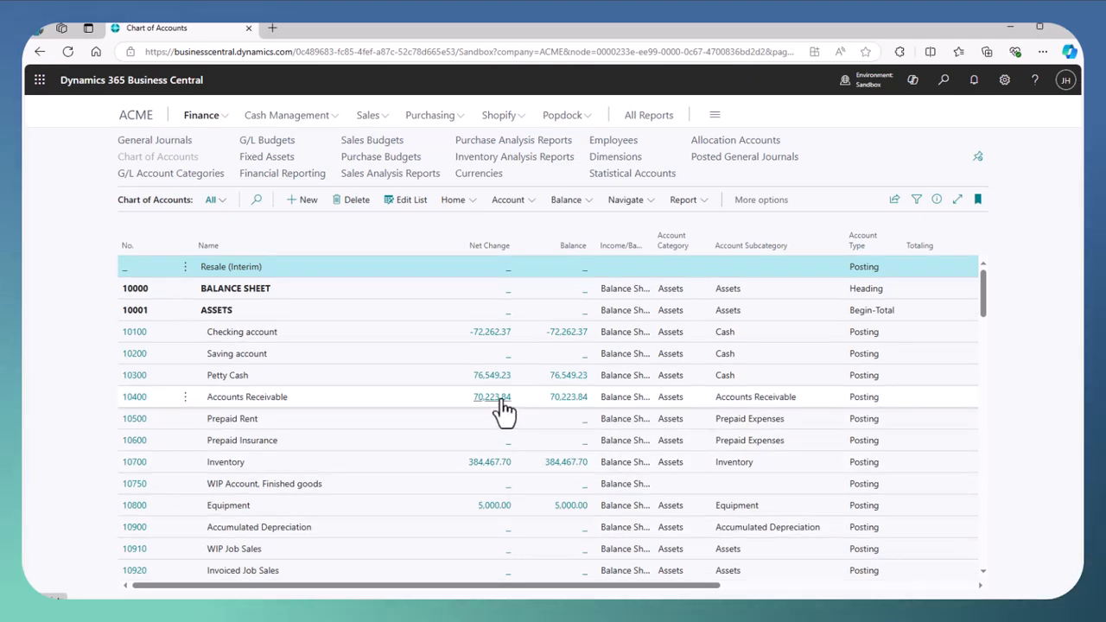
# Review the ledger entries behind the Accounts Receivable net change in the March 2023 view, including the sharing options
pyautogui.click(485, 401)
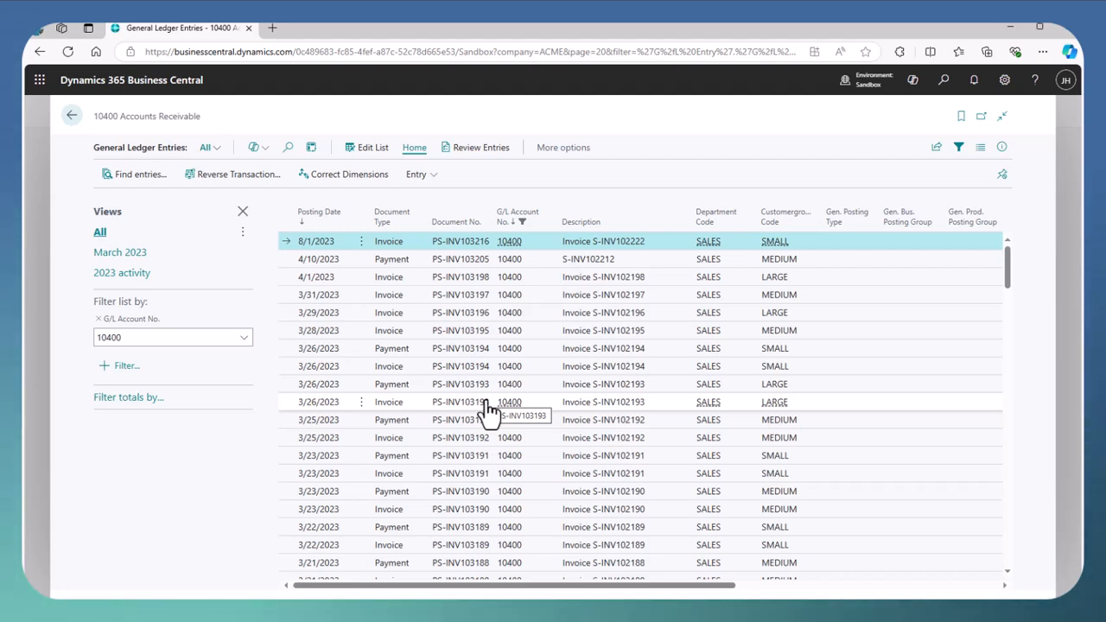
pyautogui.click(122, 256)
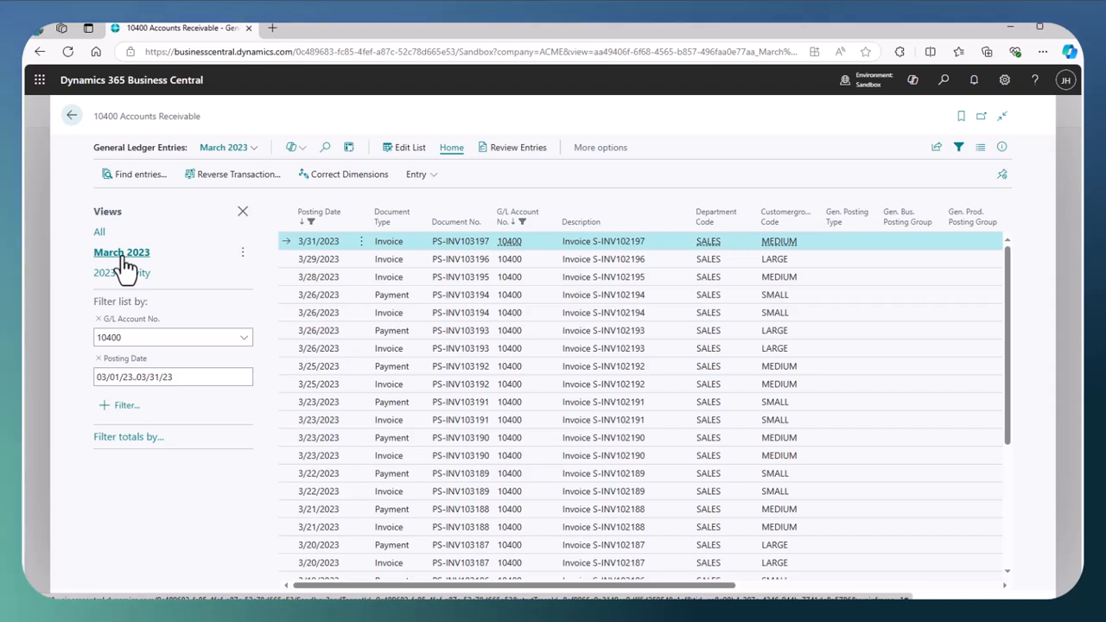
pyautogui.click(244, 215)
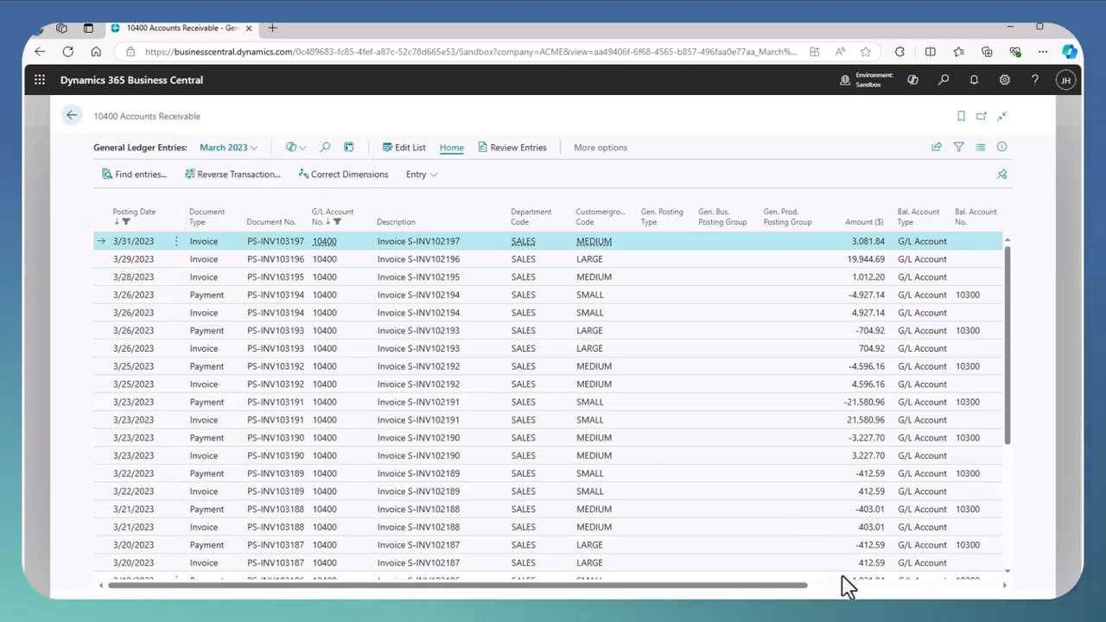
pyautogui.moveTo(810, 592); pyautogui.dragTo(961, 596)
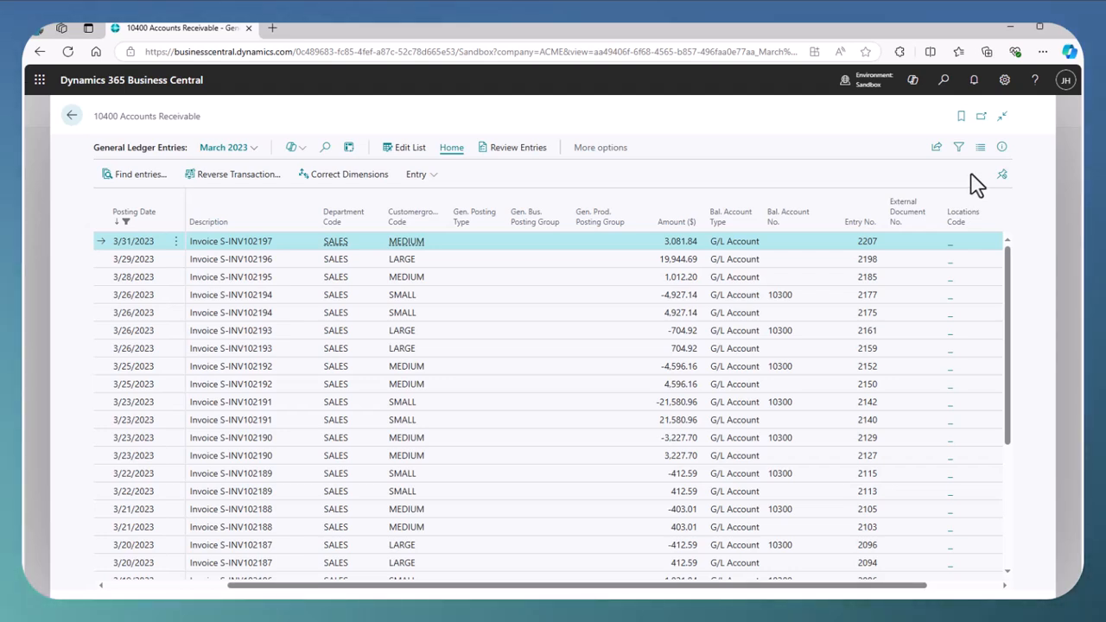
pyautogui.click(937, 149)
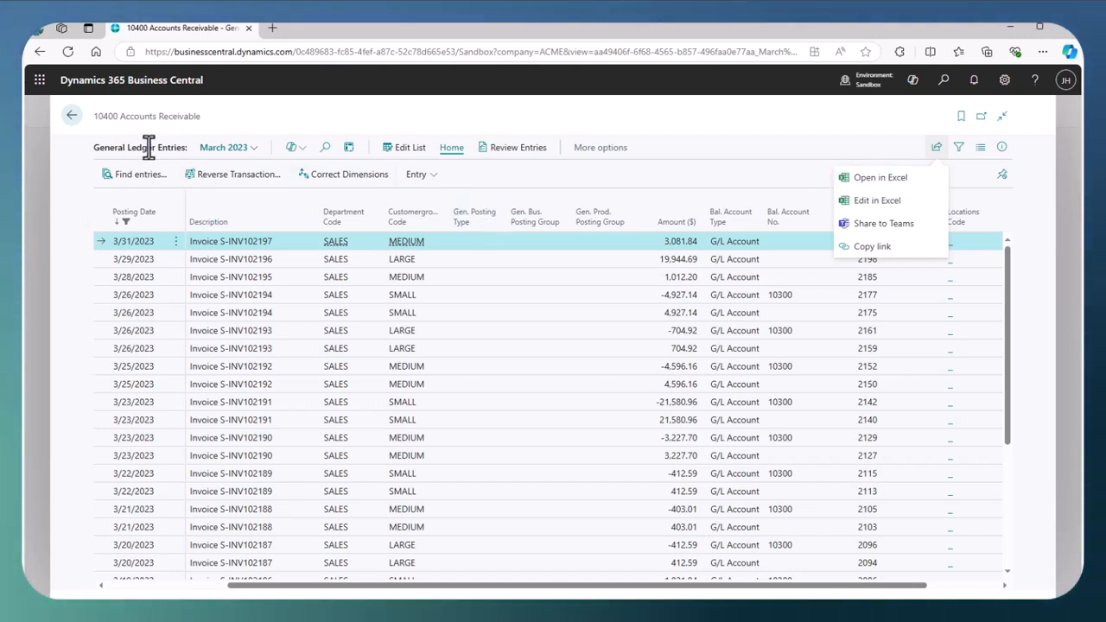
pyautogui.click(72, 121)
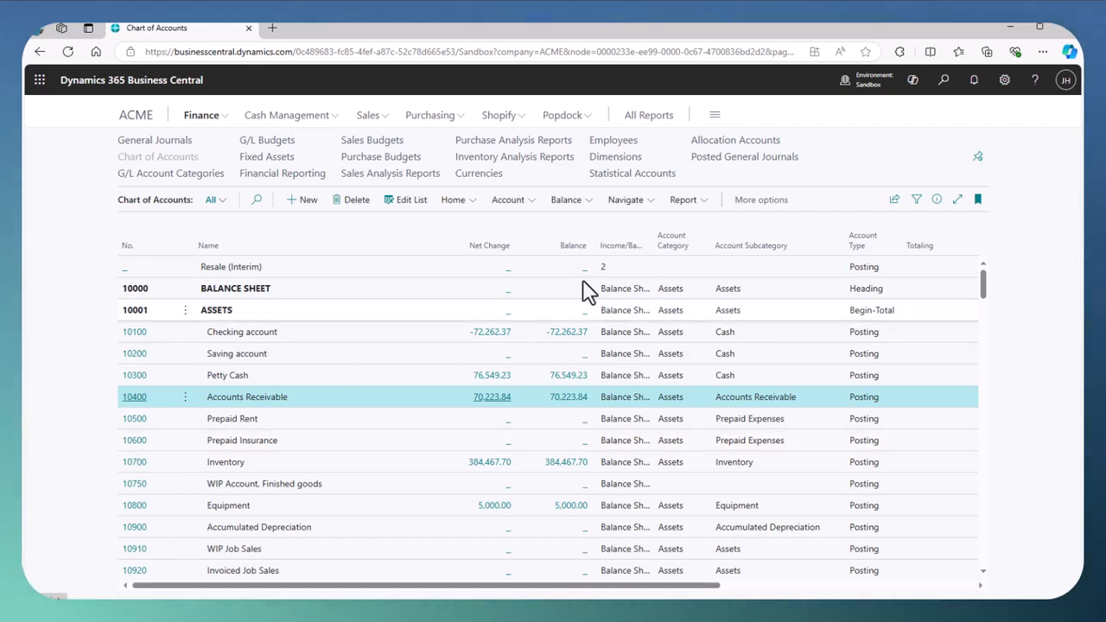
# Look up the dimension values of the DEPARTMENT dimension and return to the dimensions list
pyautogui.click(619, 161)
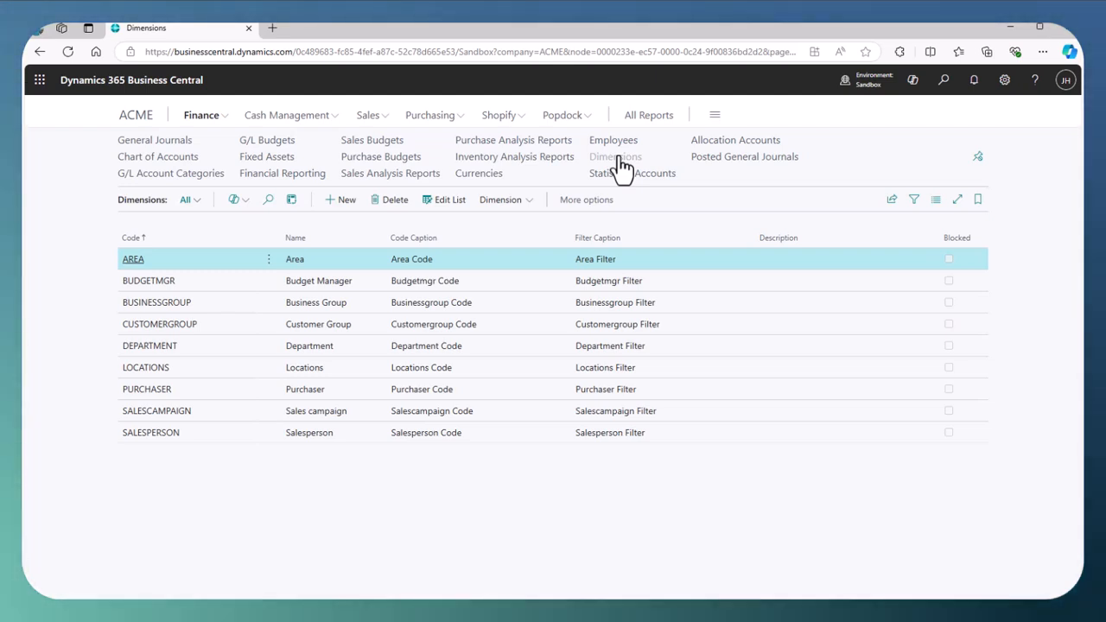
pyautogui.click(320, 350)
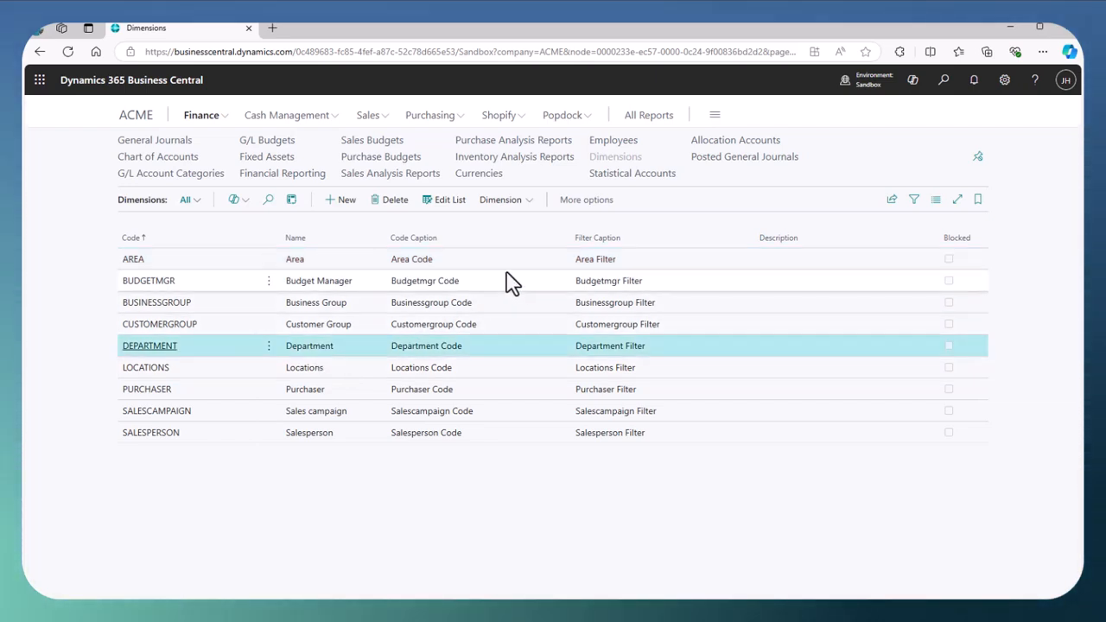
pyautogui.click(502, 206)
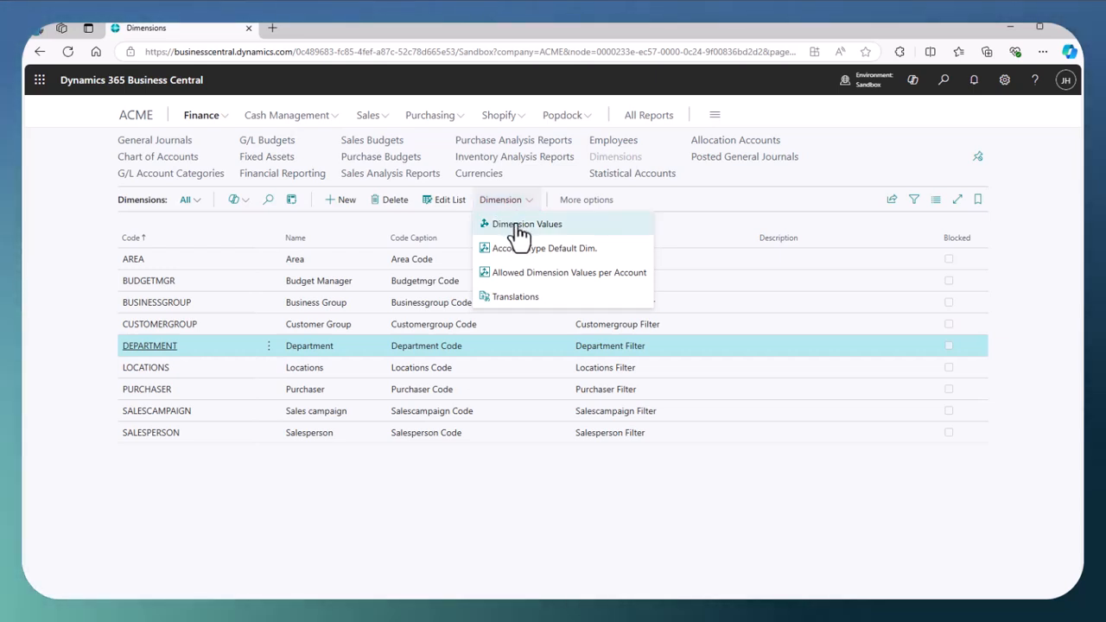
pyautogui.click(516, 224)
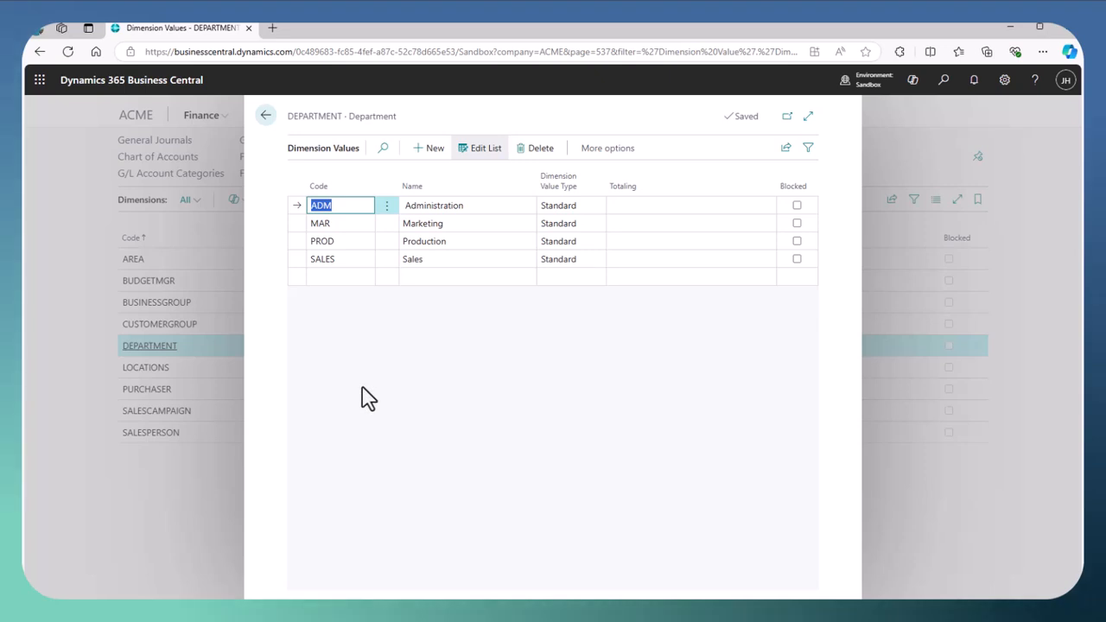
pyautogui.click(267, 117)
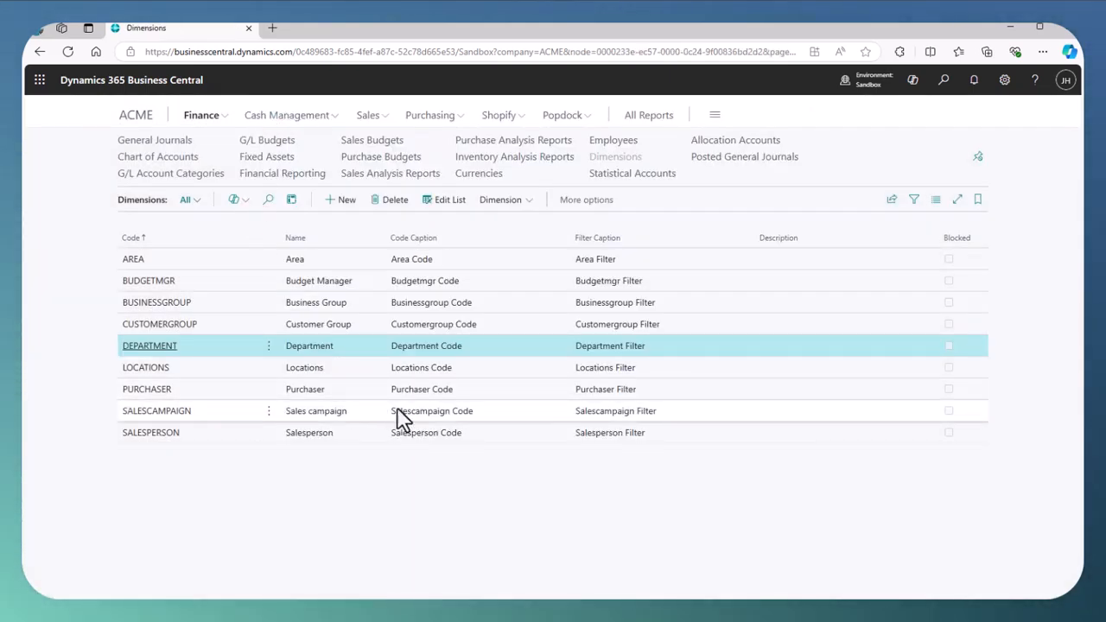
# Look up the dimension values of the AREA dimension and return to the dimensions list
pyautogui.click(424, 270)
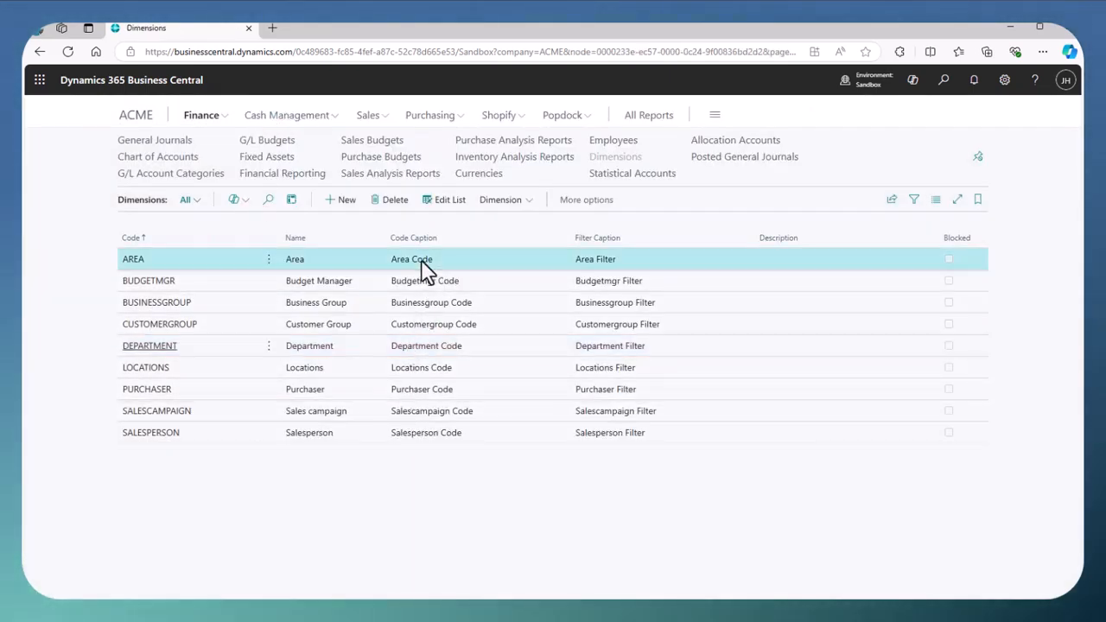
pyautogui.click(505, 203)
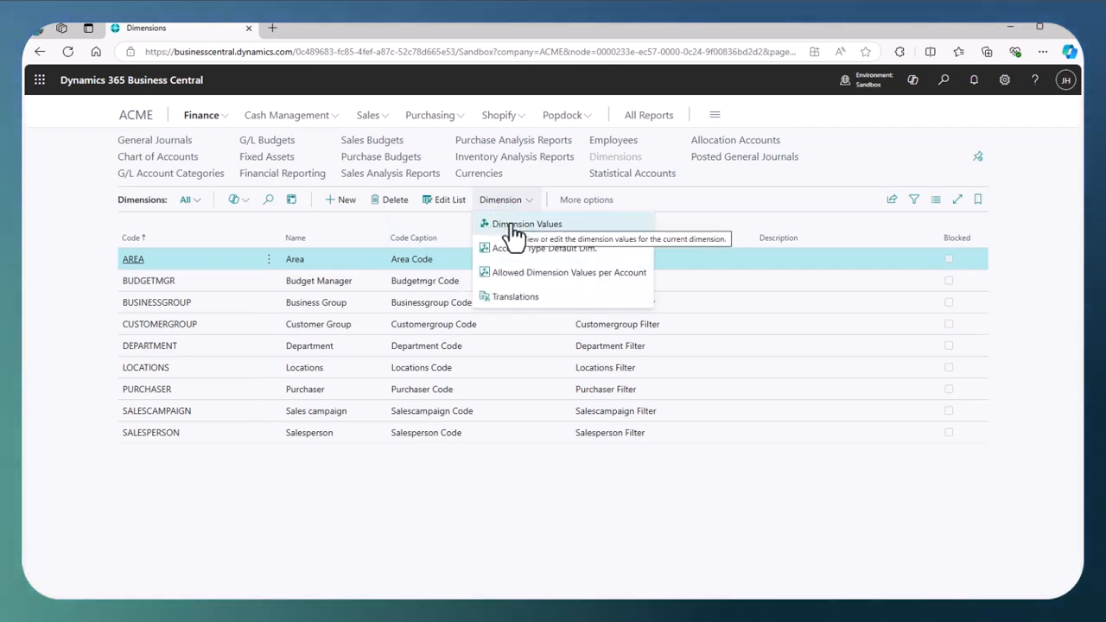
pyautogui.click(512, 224)
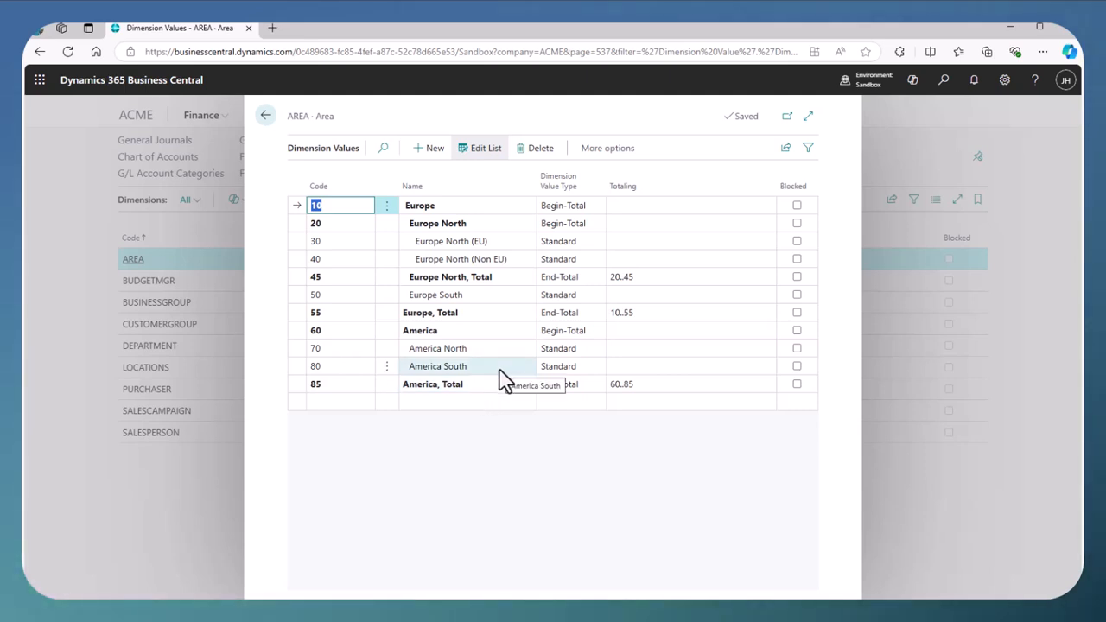
pyautogui.click(265, 117)
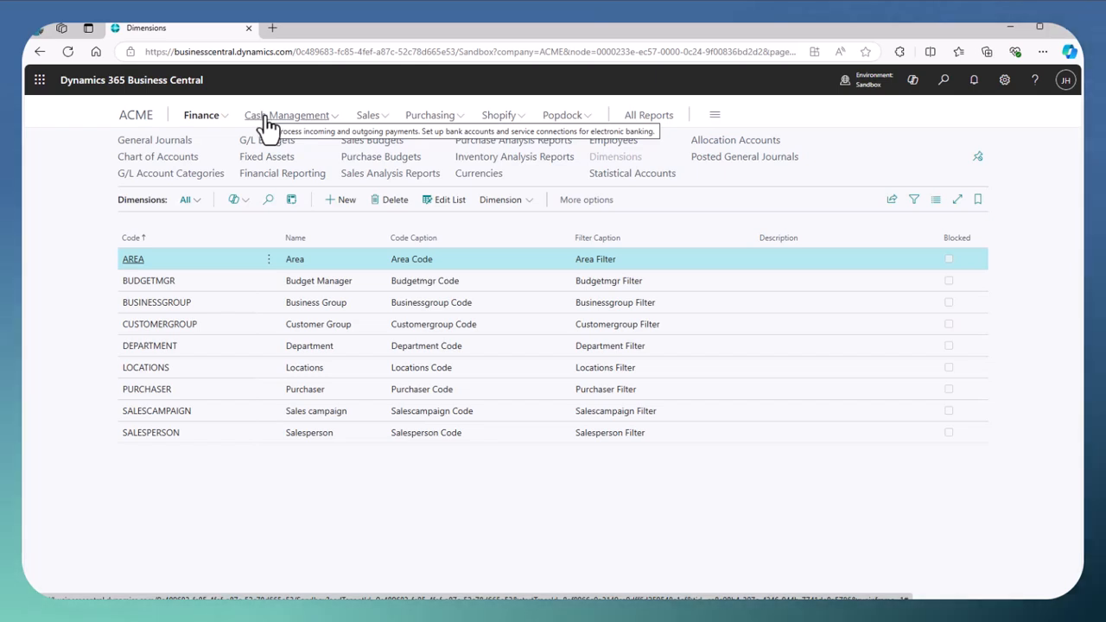
# View the M-INCOME income statement in Financial Reporting, check its lines, and return to the report list
pyautogui.click(270, 179)
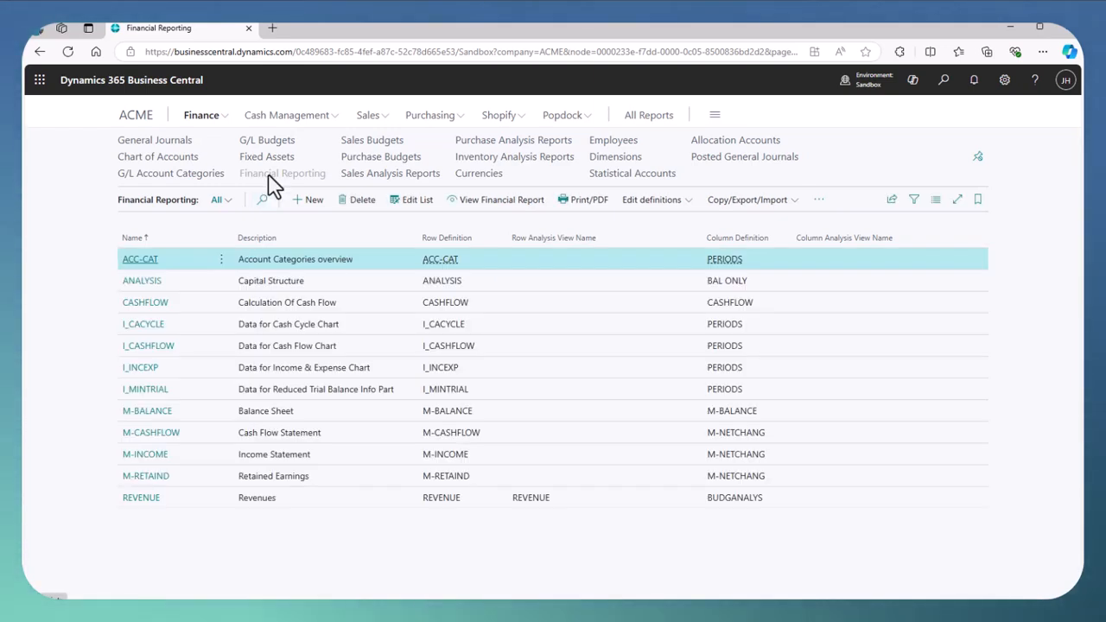
pyautogui.click(284, 456)
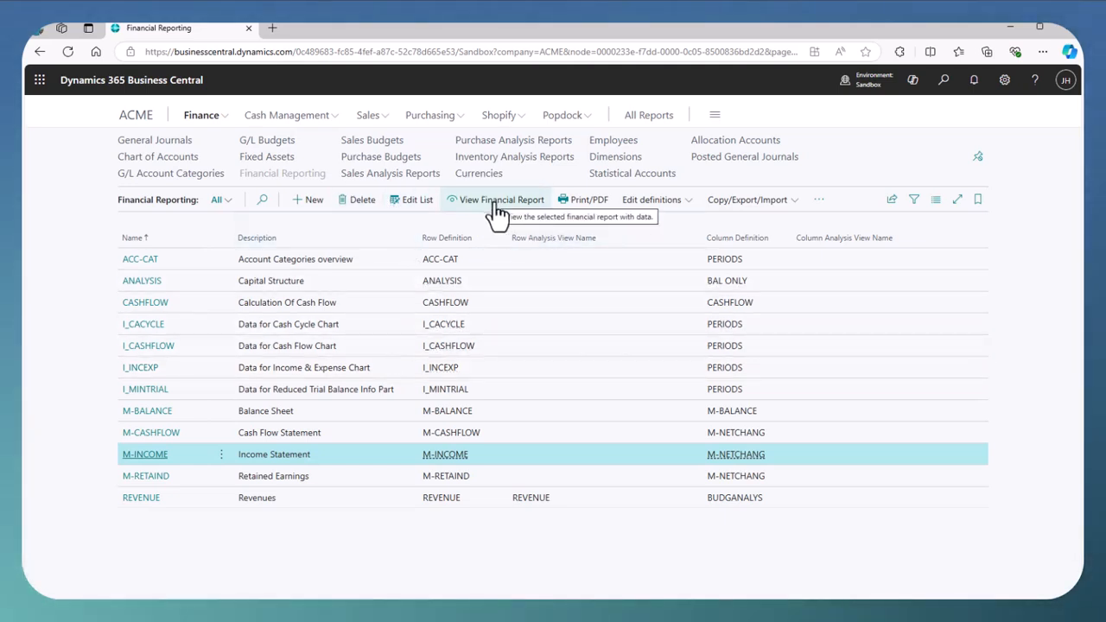
pyautogui.click(136, 458)
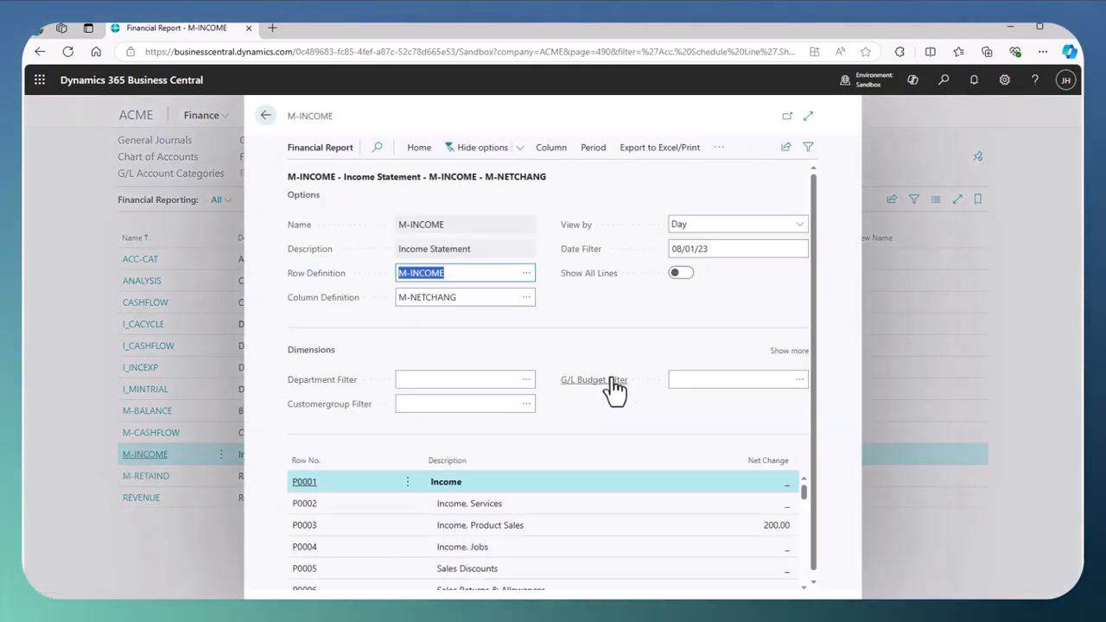
pyautogui.moveTo(626, 394)
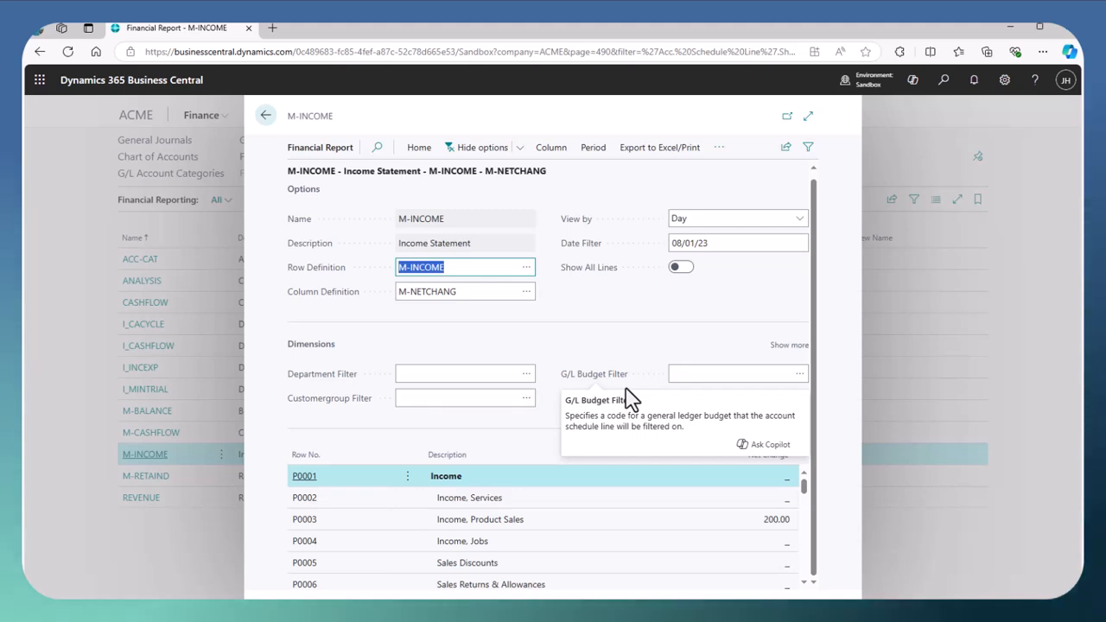
pyautogui.scroll(-3, 674, 519)
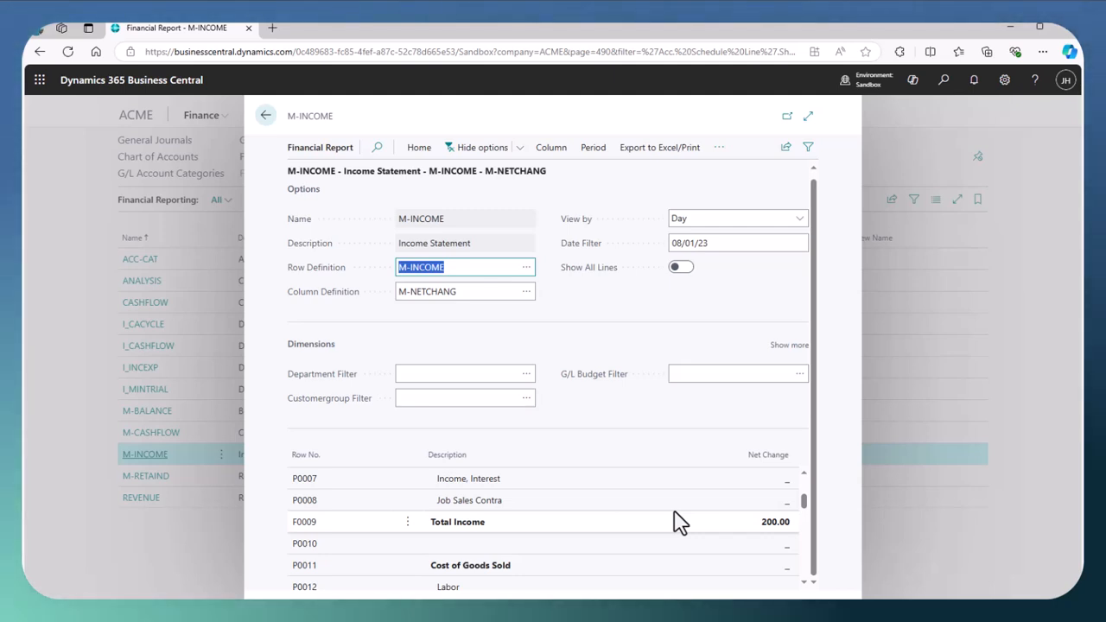
pyautogui.click(266, 118)
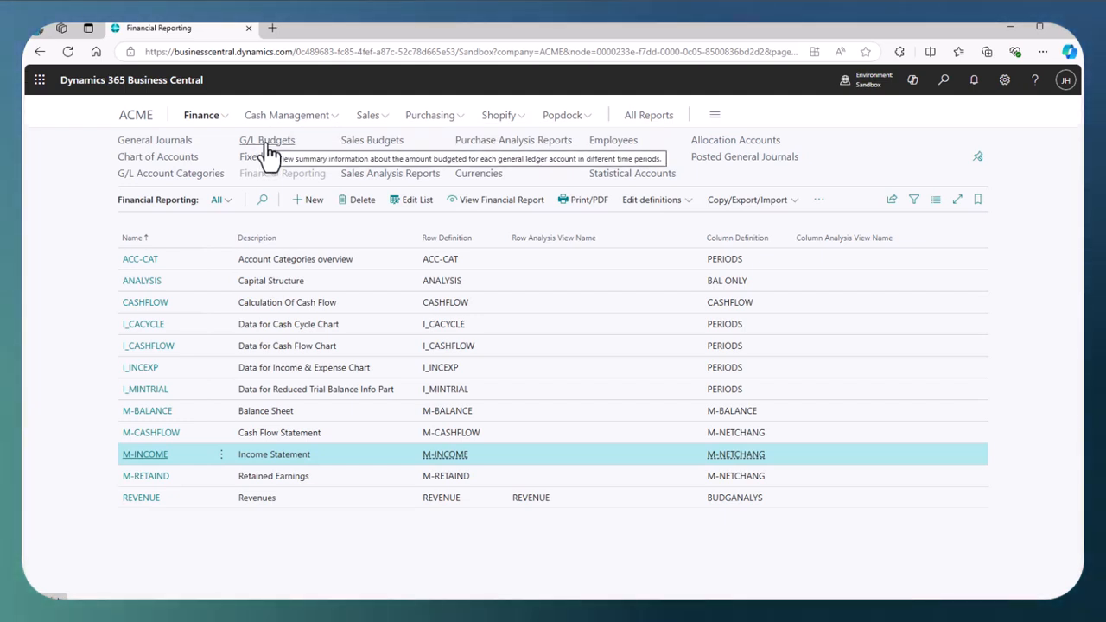
# Set the 2024BUDGET general ledger budget to show CUSTOMERGROUP as columns, and return to the ACME home page
pyautogui.click(269, 147)
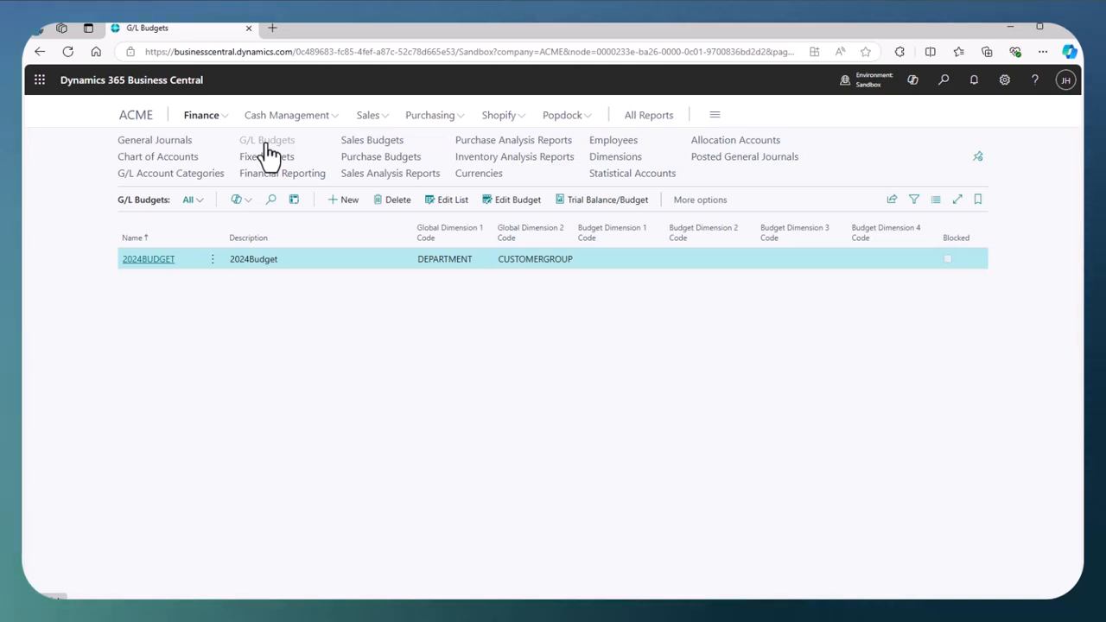
pyautogui.click(143, 262)
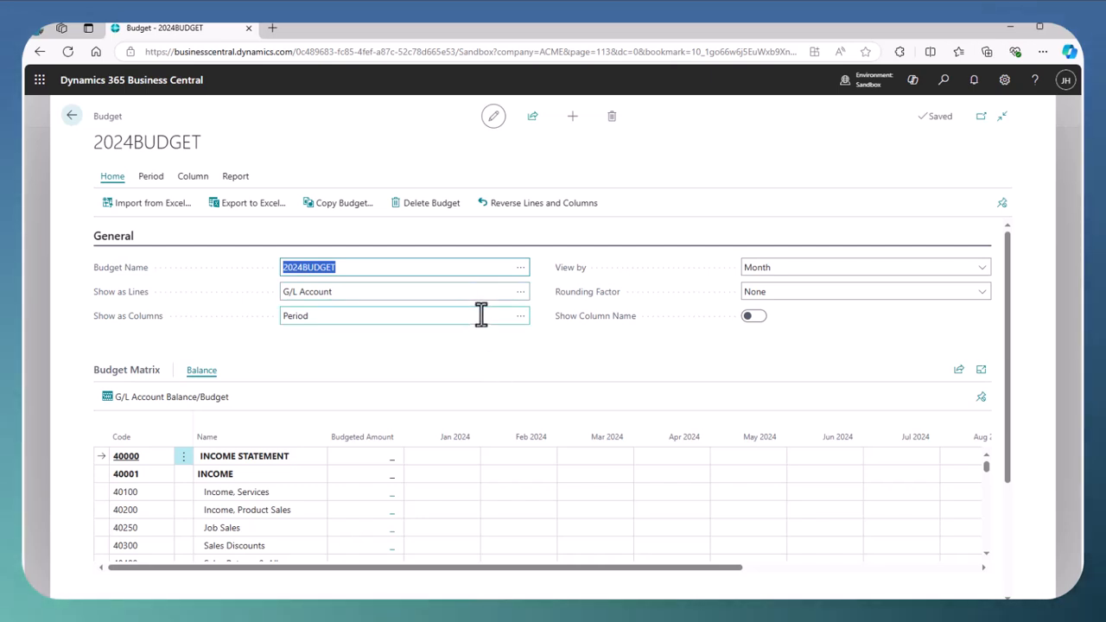
pyautogui.click(521, 316)
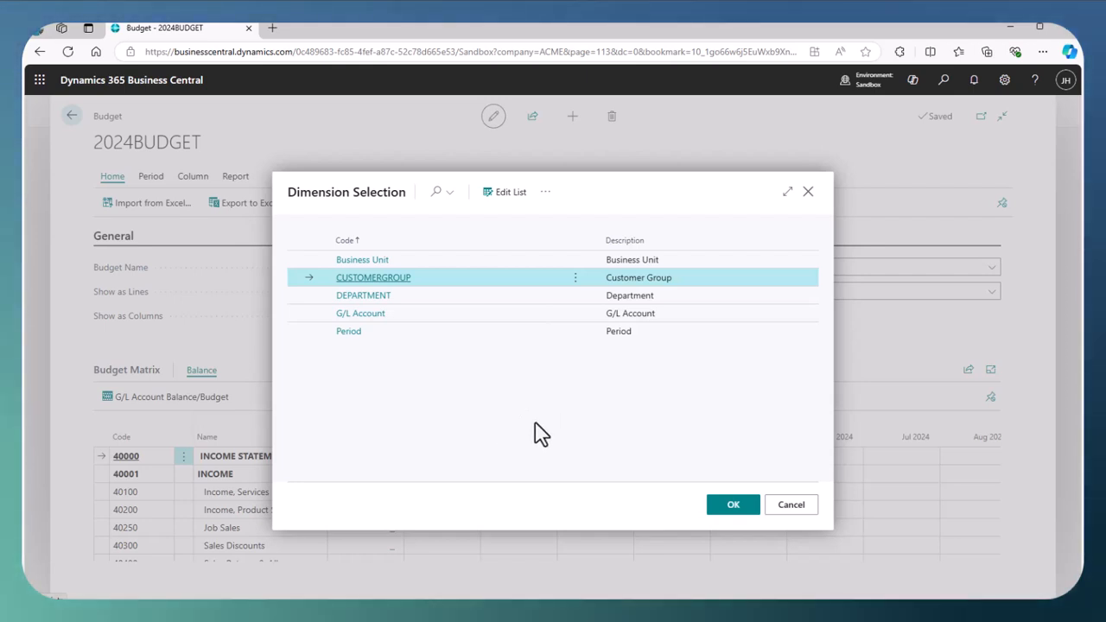
pyautogui.click(735, 506)
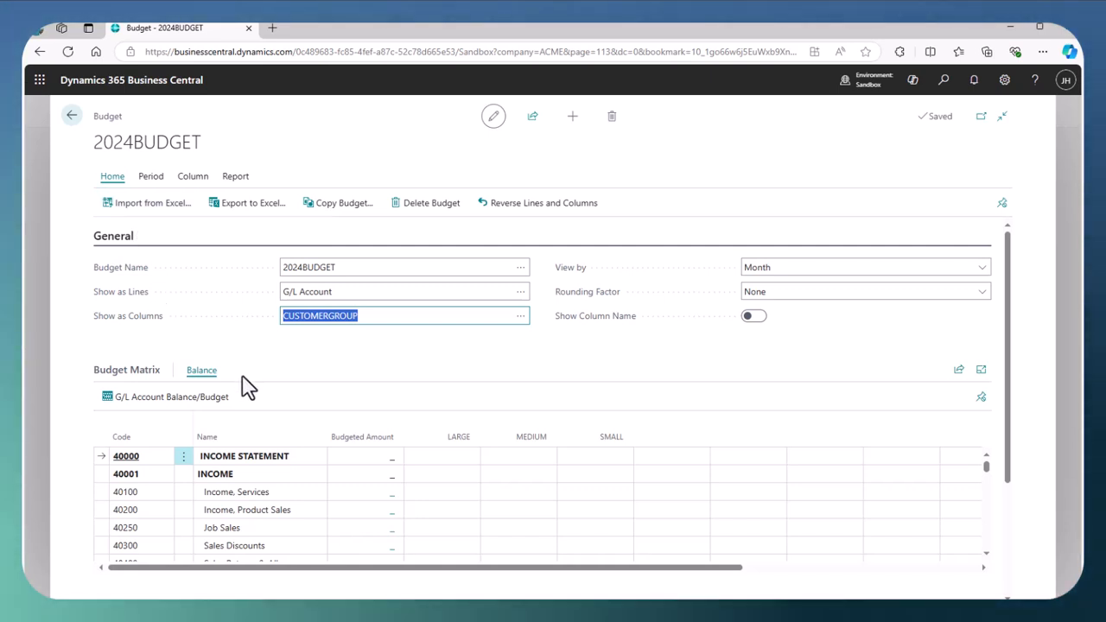
pyautogui.click(72, 118)
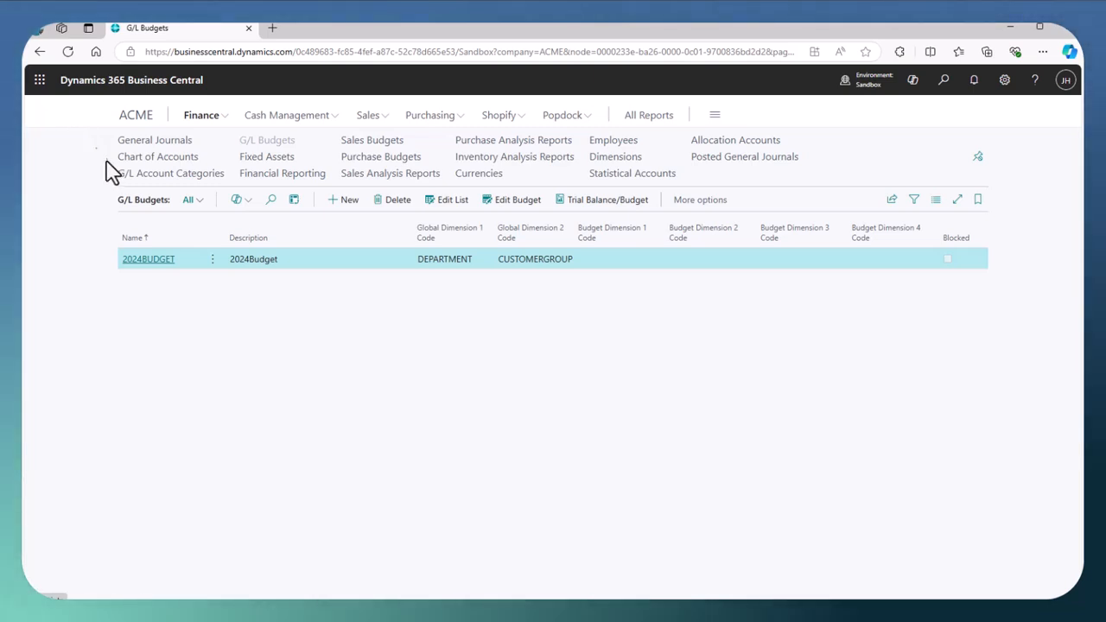
pyautogui.moveTo(362, 164)
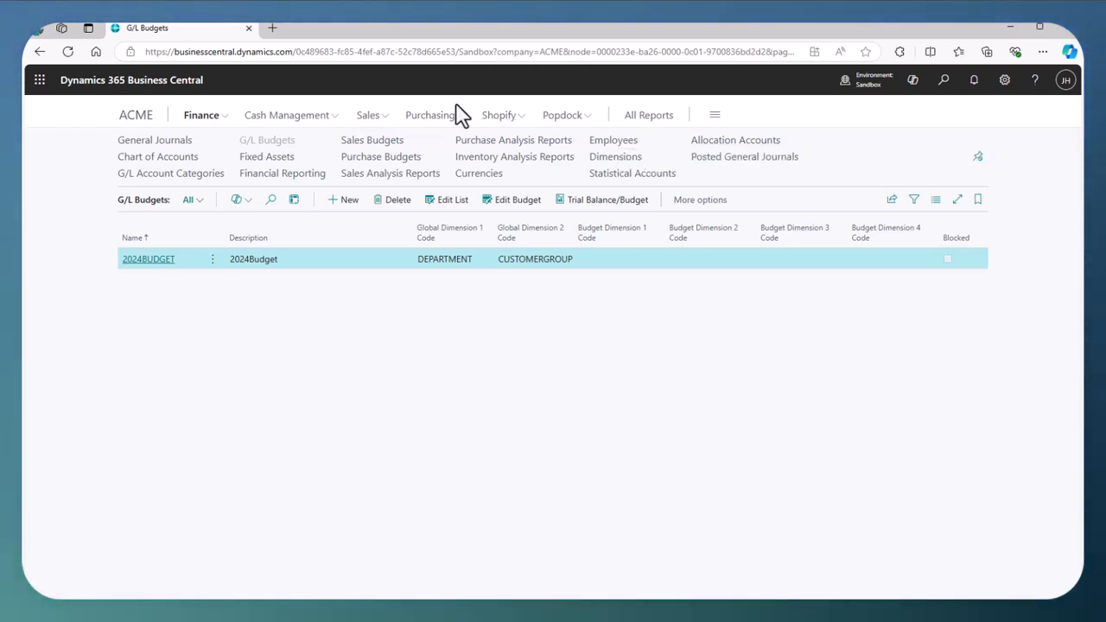
pyautogui.click(137, 119)
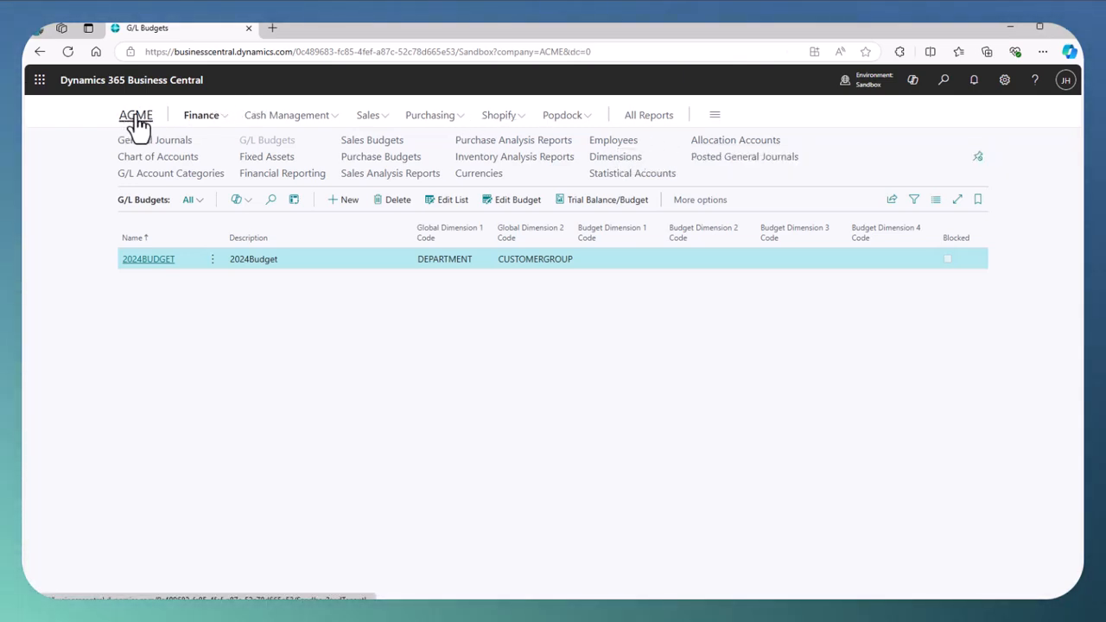